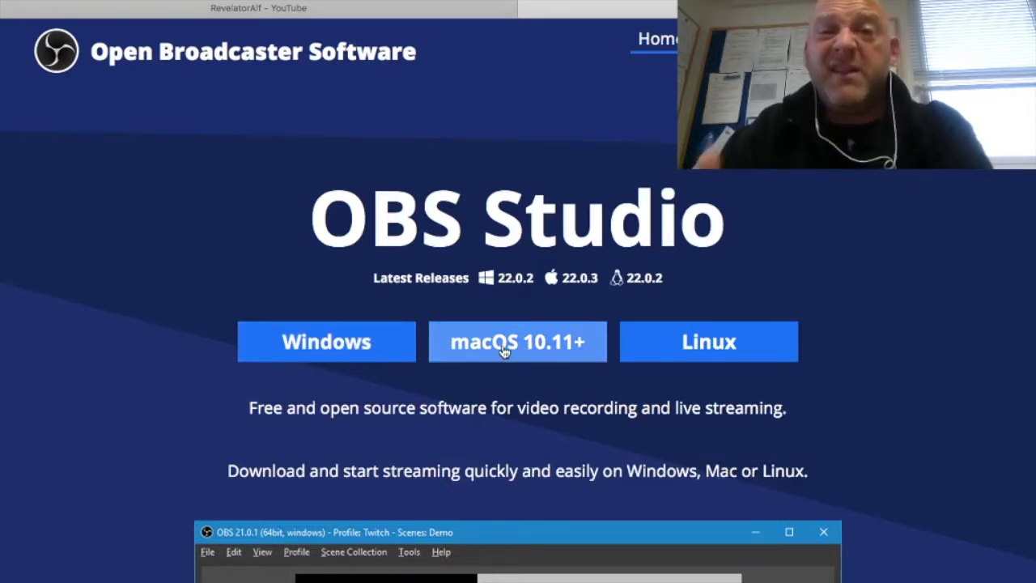
Step: Open Launchpad with F4 to show the installed applications, including OBS
{"action": "key", "text": "F4"}
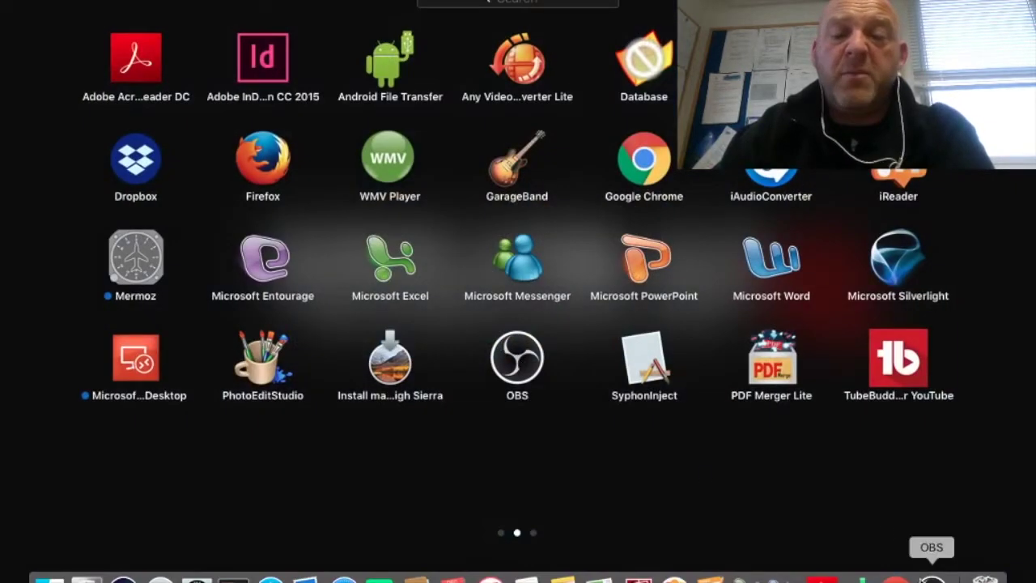
Step: Launch OBS Studio from its Launchpad icon
{"action": "left_click", "coordinate": [933, 578]}
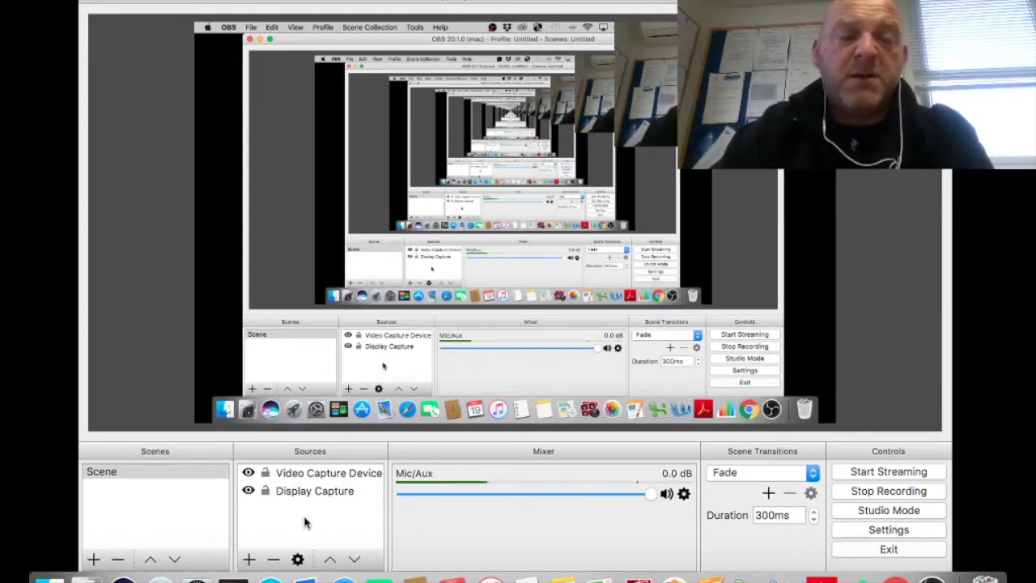
{"action": "right_click", "coordinate": [305, 522]}
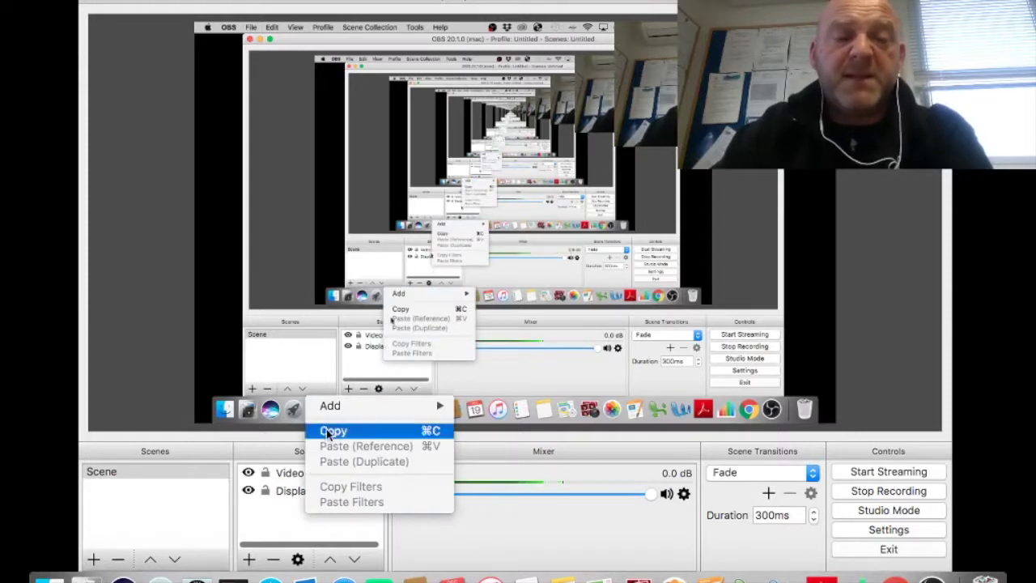
{"action": "mouse_move", "coordinate": [377, 405]}
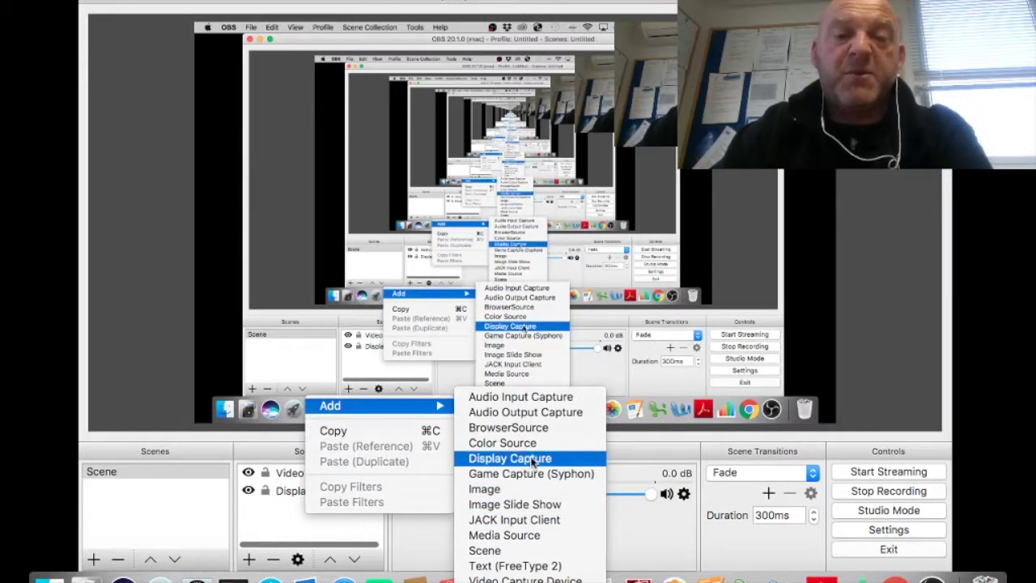
{"action": "left_click", "coordinate": [510, 458]}
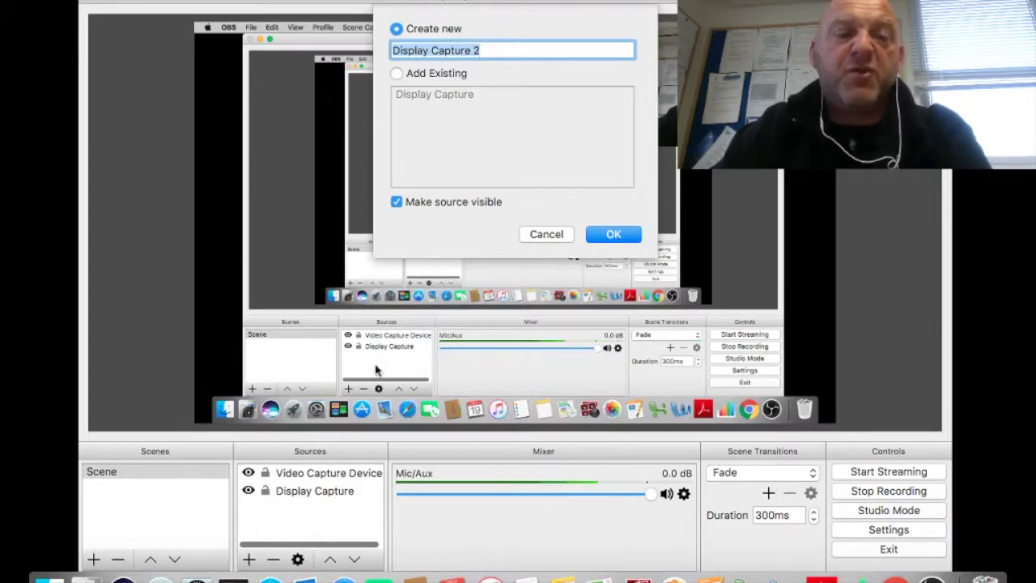
{"action": "left_click", "coordinate": [618, 236]}
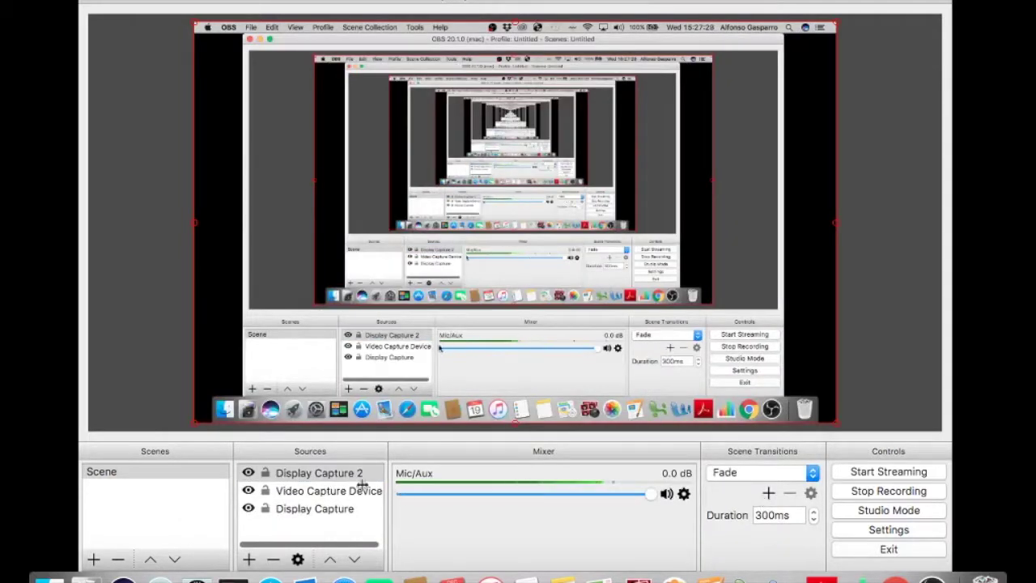
{"action": "left_click", "coordinate": [310, 474]}
{"action": "left_click", "coordinate": [274, 560]}
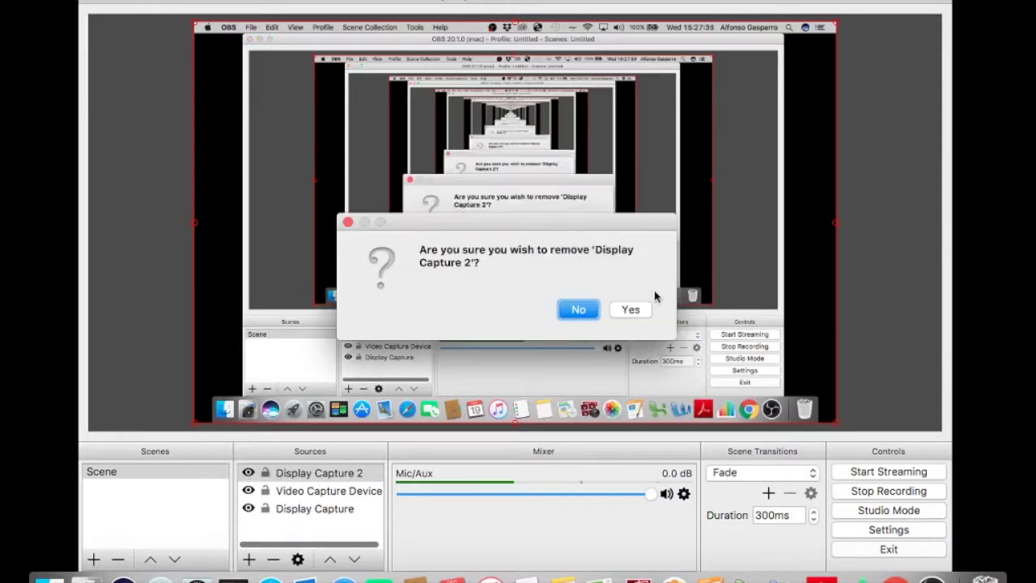
{"action": "left_click", "coordinate": [630, 311]}
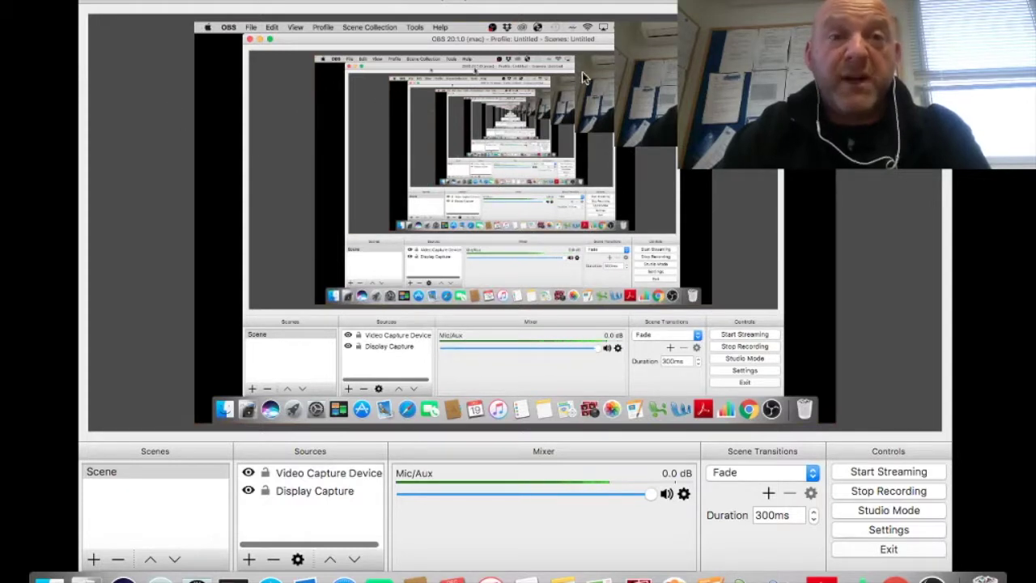
Step: Add Video Capture Device 2 with the FaceTime HD Camera, shrunk and placed top-right
{"action": "right_click", "coordinate": [331, 507]}
{"action": "mouse_move", "coordinate": [396, 407]}
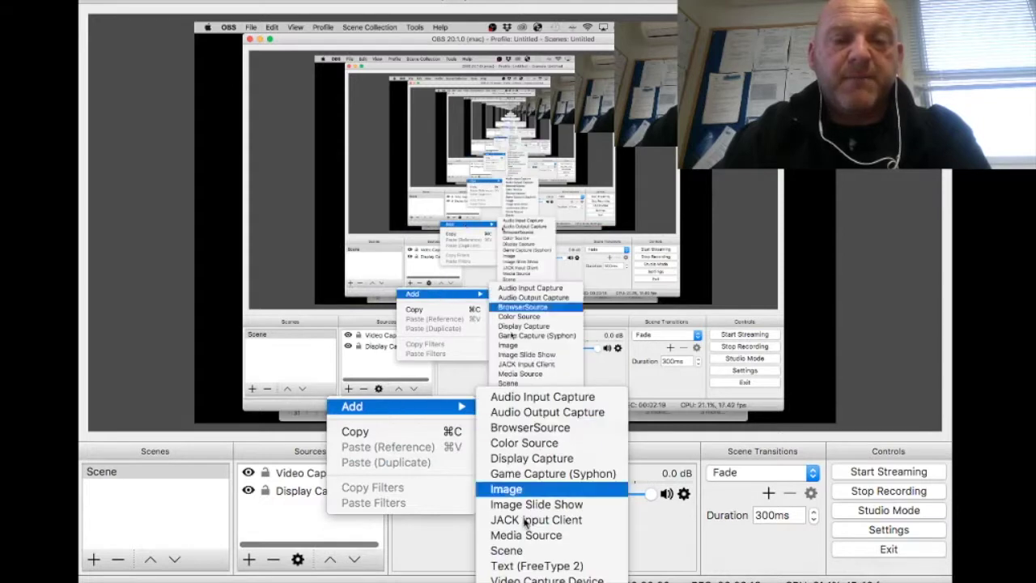
{"action": "left_click", "coordinate": [537, 577]}
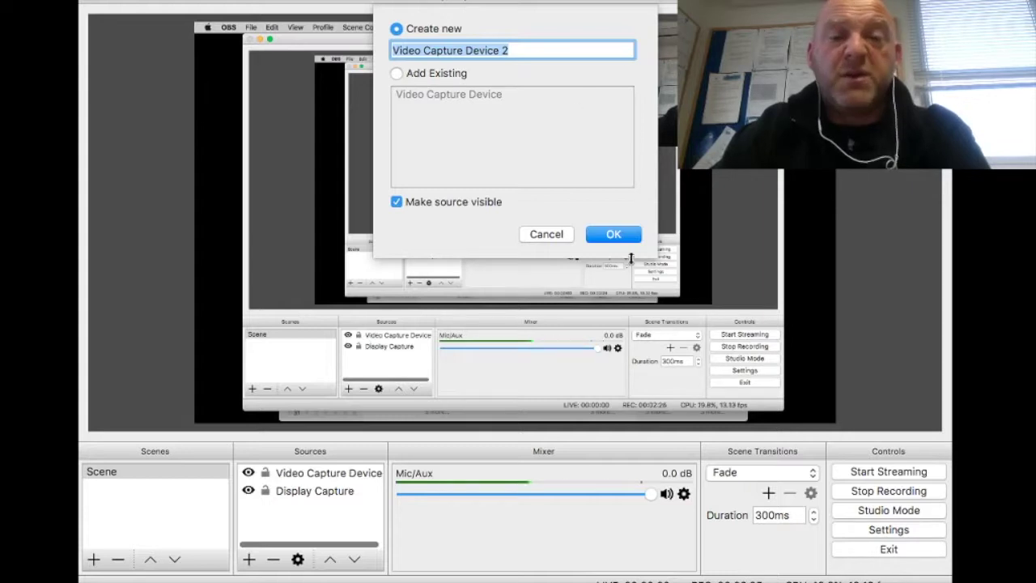
{"action": "left_click", "coordinate": [614, 234]}
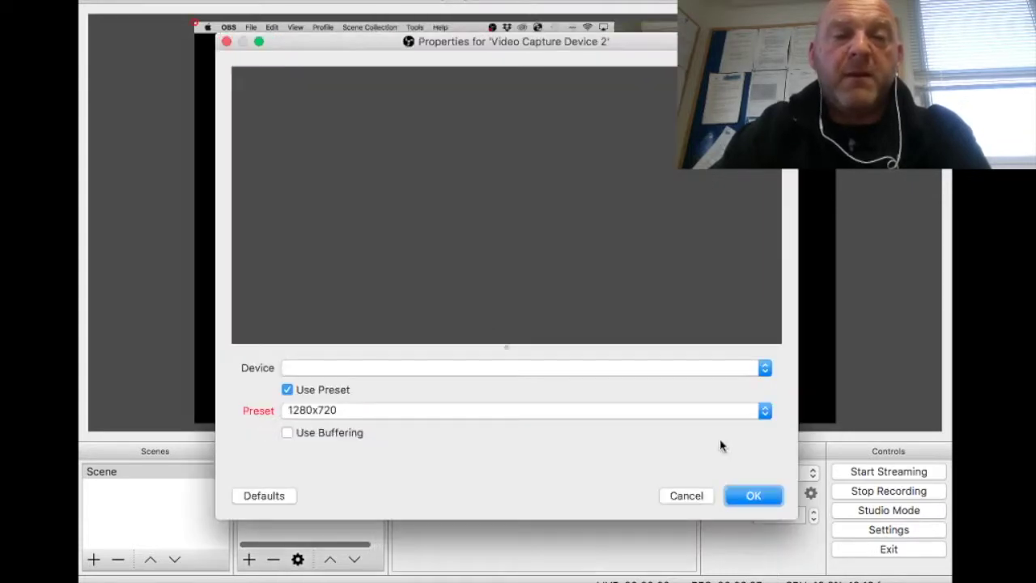
{"action": "left_click", "coordinate": [764, 368]}
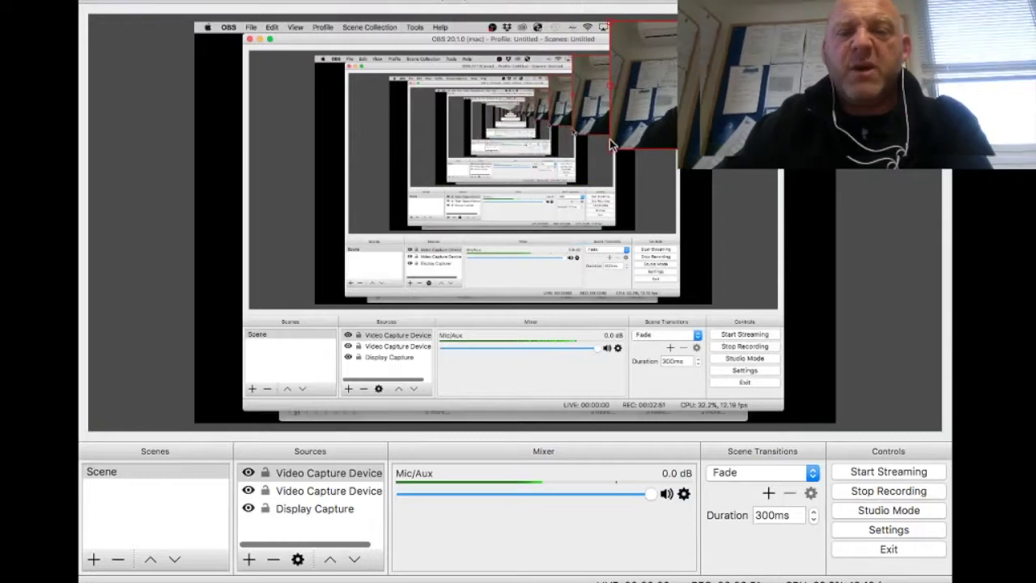
{"action": "mouse_move", "coordinate": [611, 144]}
{"action": "left_mouse_down"}
{"action": "mouse_move", "coordinate": [620, 150]}
{"action": "mouse_move", "coordinate": [205, 346]}
{"action": "left_mouse_up"}
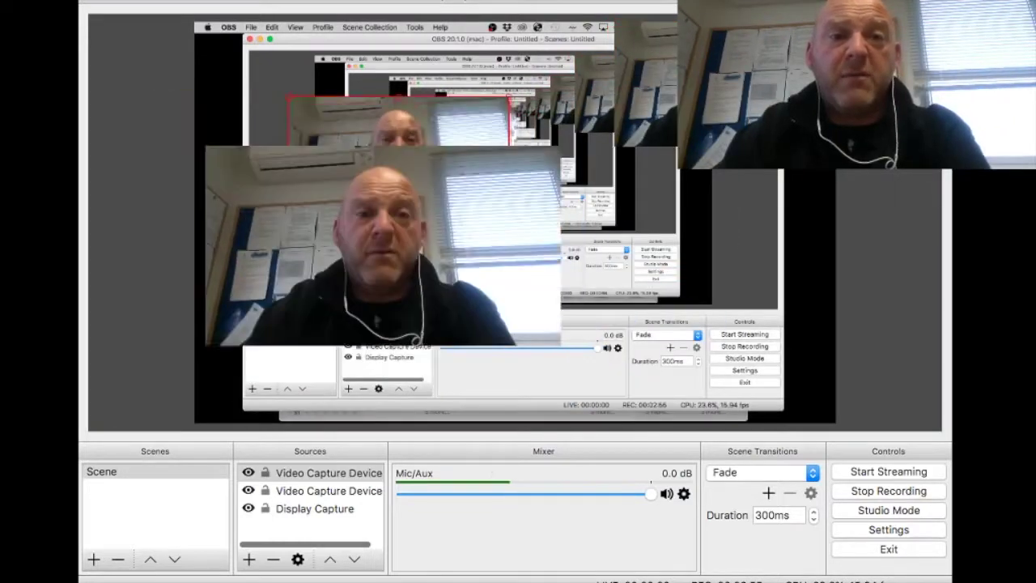
{"action": "left_click_drag", "start_coordinate": [381, 243], "coordinate": [791, 117]}
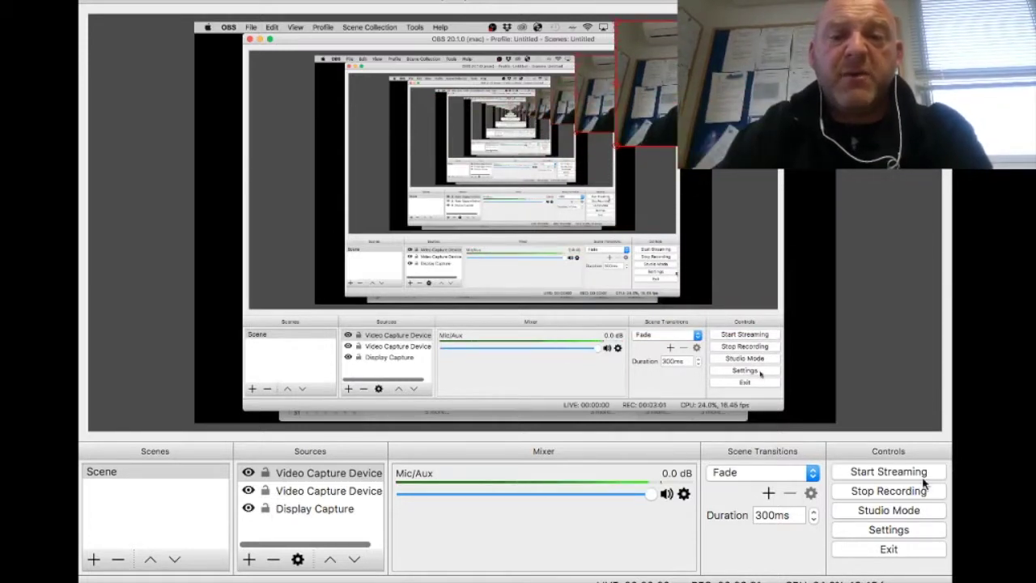
Step: Delete Video Capture Device 2, leaving Video Capture Device and Display Capture
{"action": "left_click", "coordinate": [338, 479]}
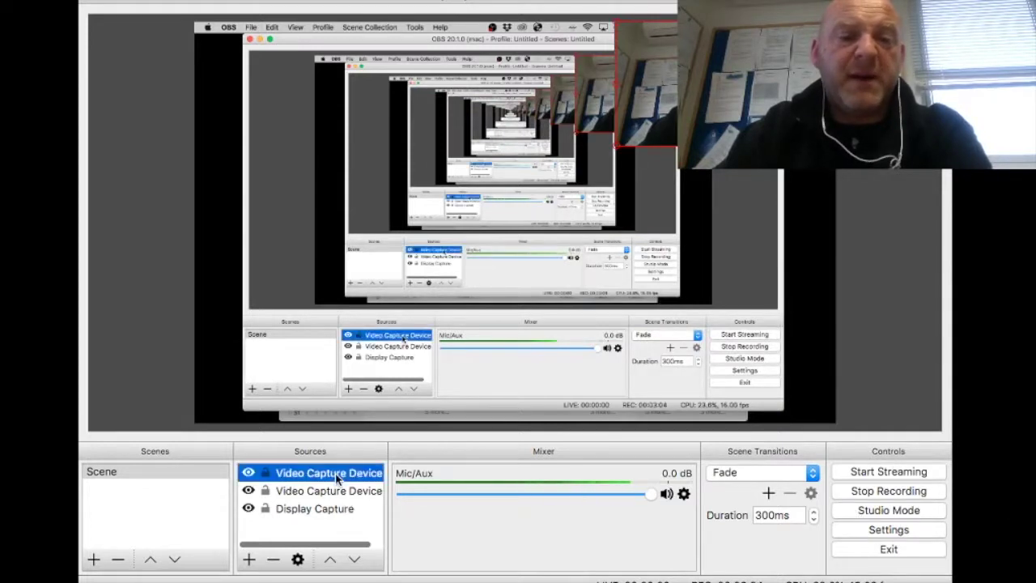
{"action": "left_click", "coordinate": [274, 560]}
{"action": "left_click", "coordinate": [631, 311]}
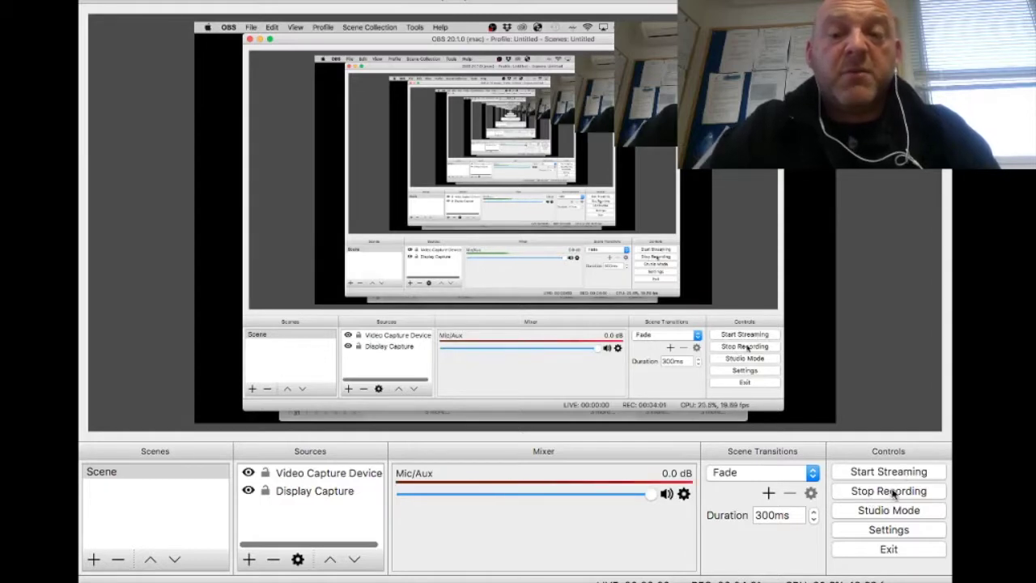
Step: Set Output to save High Quality mp4 recordings into the Screen Recordings folder
{"action": "left_click", "coordinate": [885, 535]}
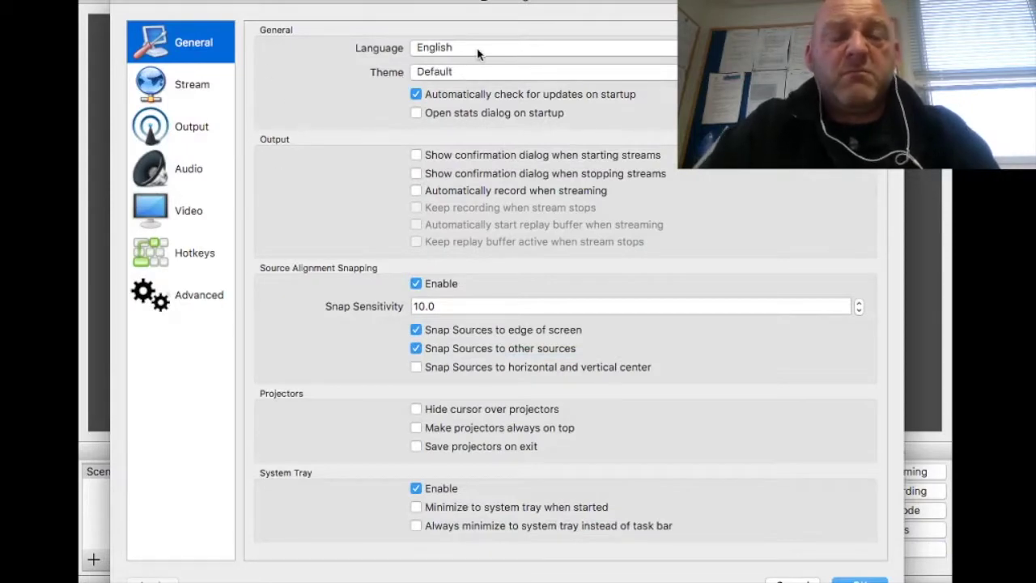
{"action": "left_click", "coordinate": [164, 94]}
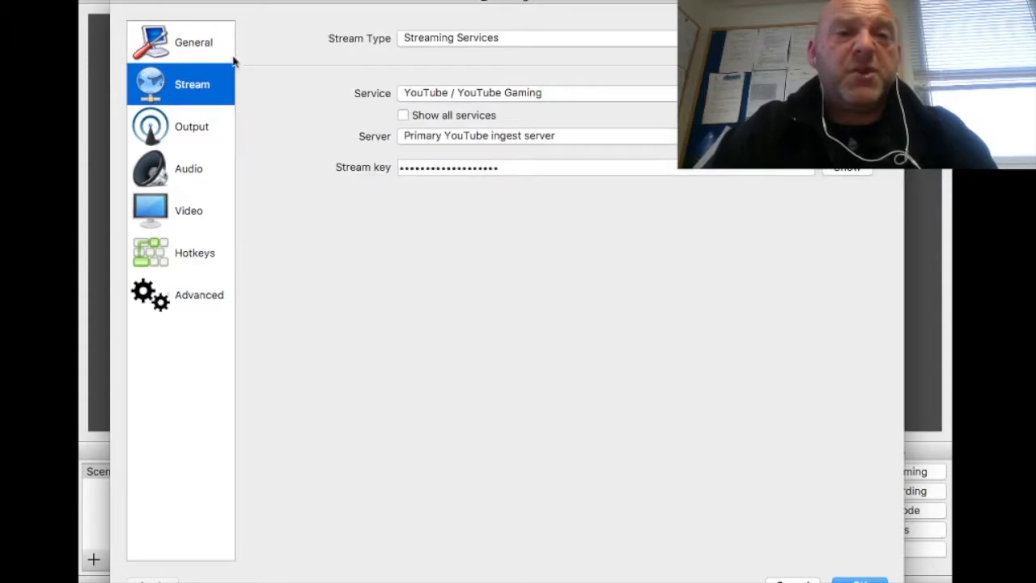
{"action": "left_click", "coordinate": [189, 136]}
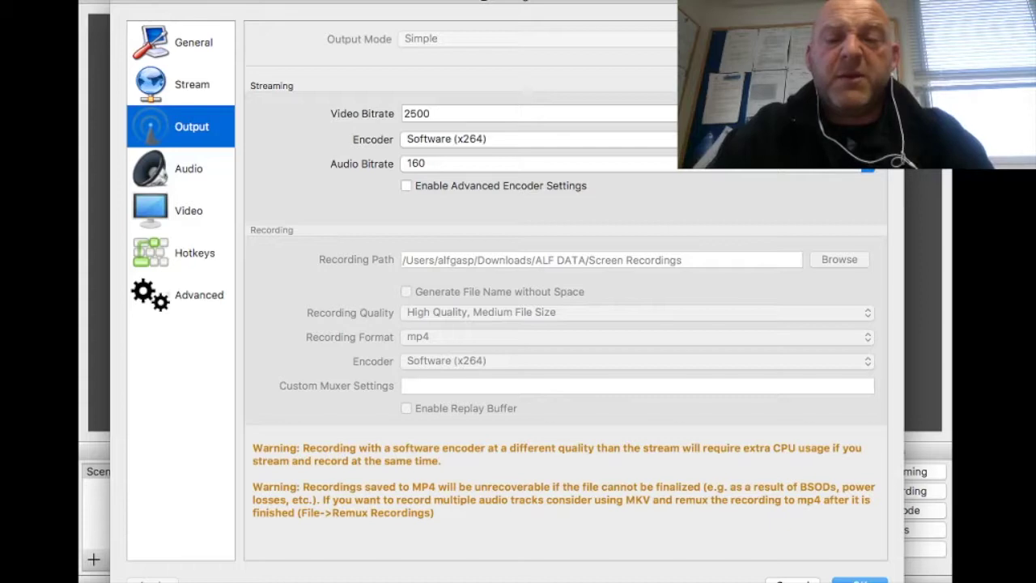
{"action": "left_click", "coordinate": [860, 579]}
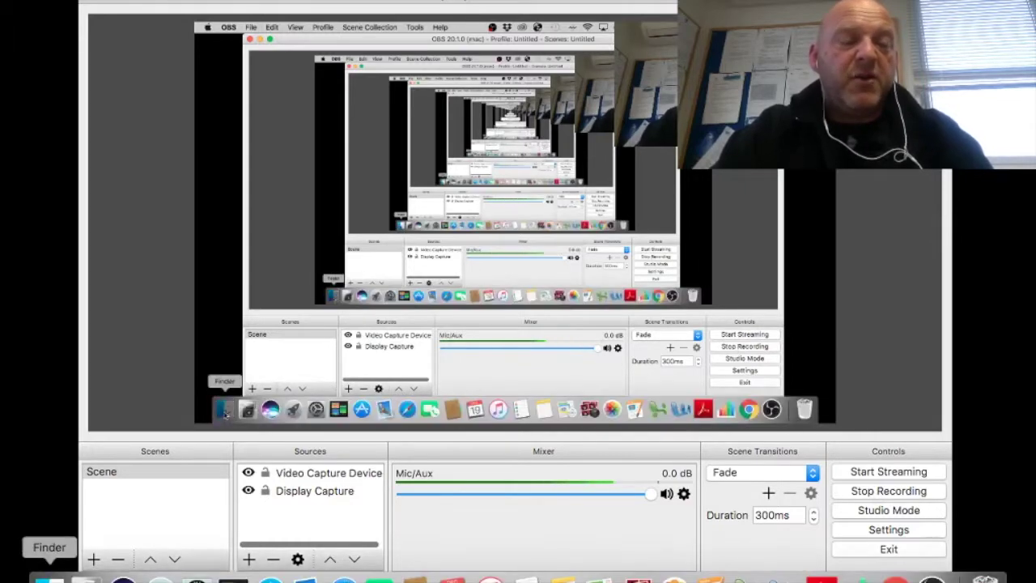
{"action": "left_click", "coordinate": [49, 579]}
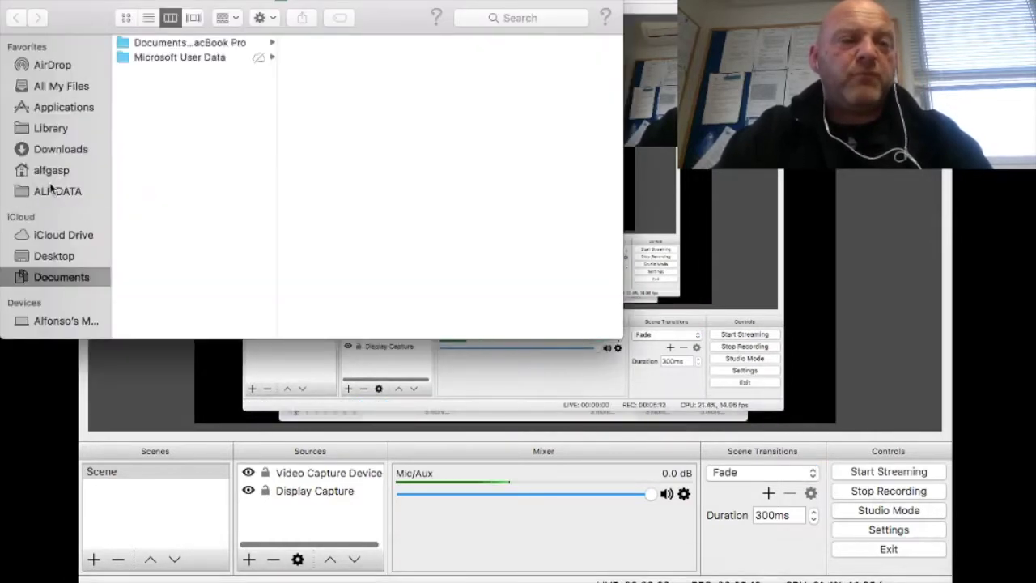
Step: Find the mp4 recordings in ALF DATA > Screen Recordings, then minimize Finder
{"action": "left_click", "coordinate": [51, 190]}
{"action": "left_click", "coordinate": [202, 248]}
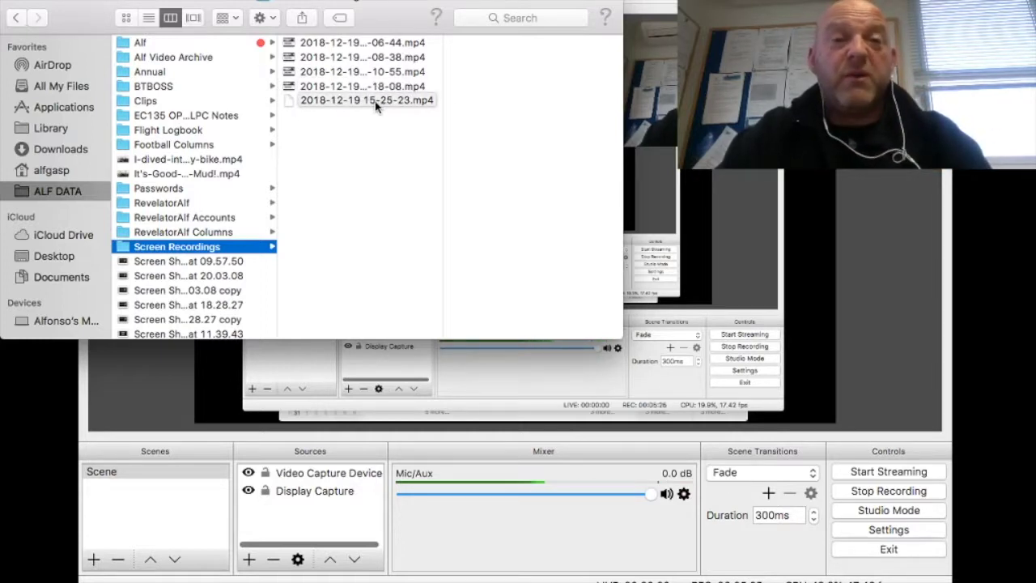
{"action": "left_click", "coordinate": [30, 3]}
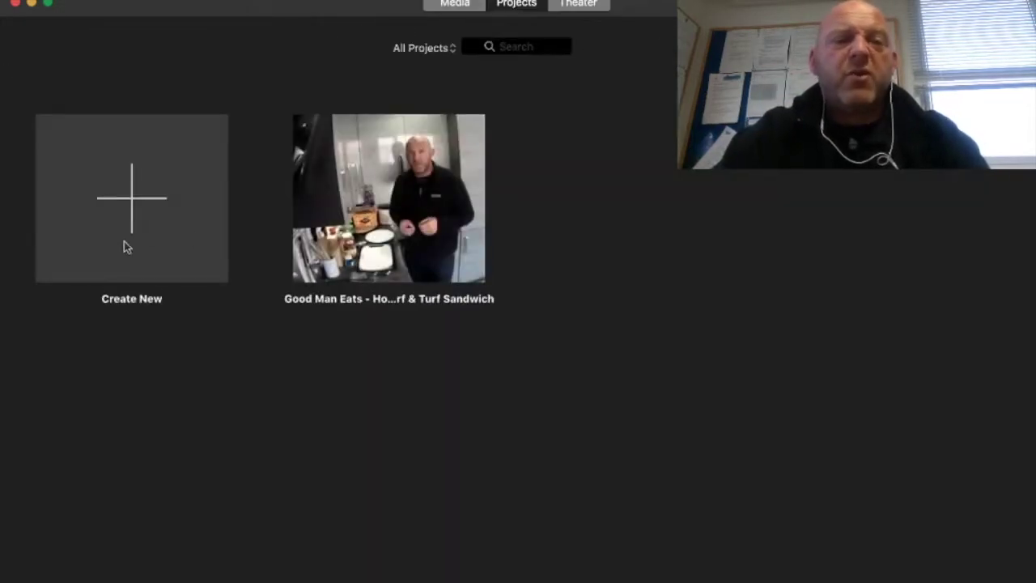
Step: Create a new My Movie project in iMovie
{"action": "left_click", "coordinate": [124, 217]}
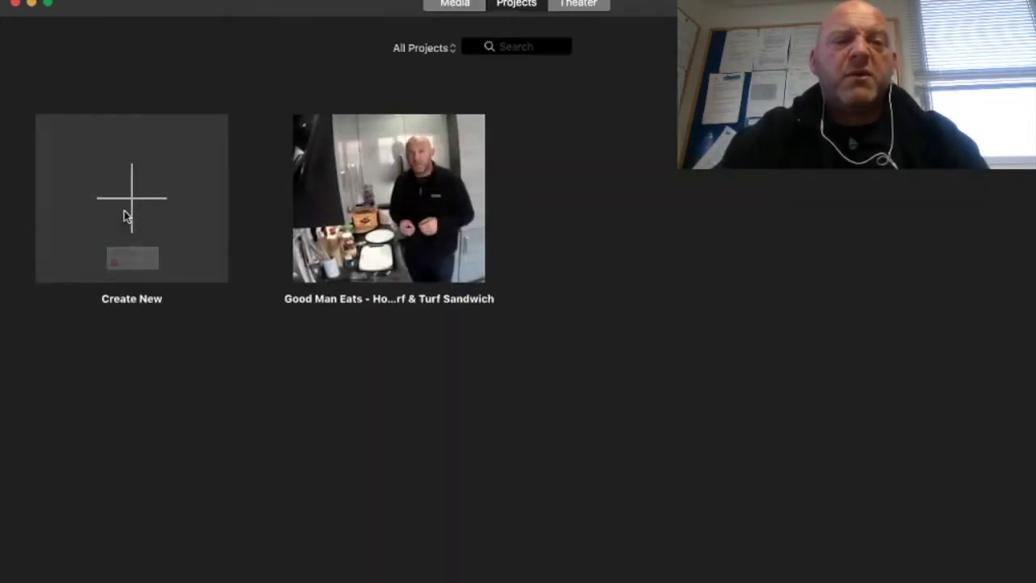
{"action": "left_click", "coordinate": [172, 293]}
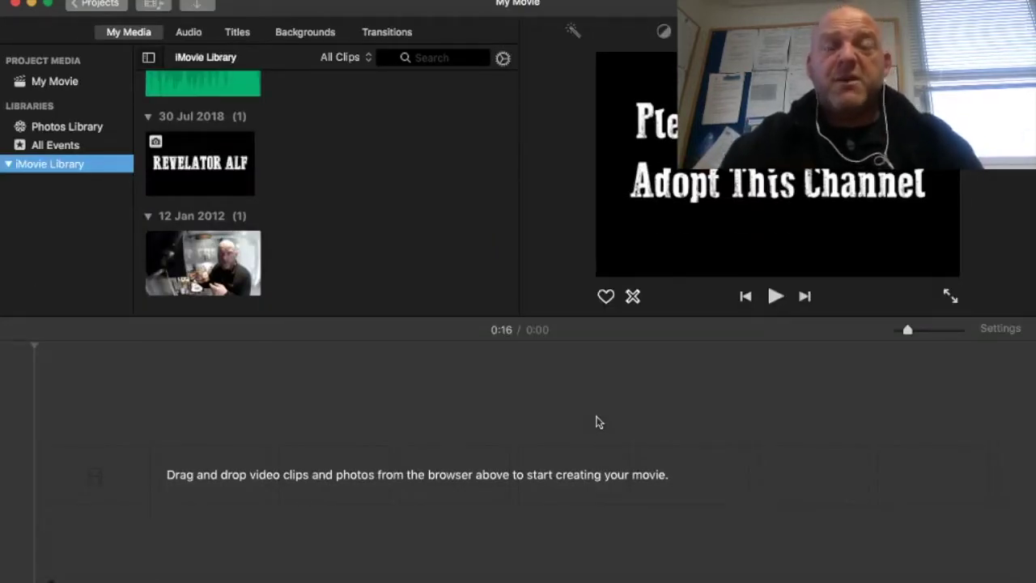
{"action": "left_click", "coordinate": [596, 419]}
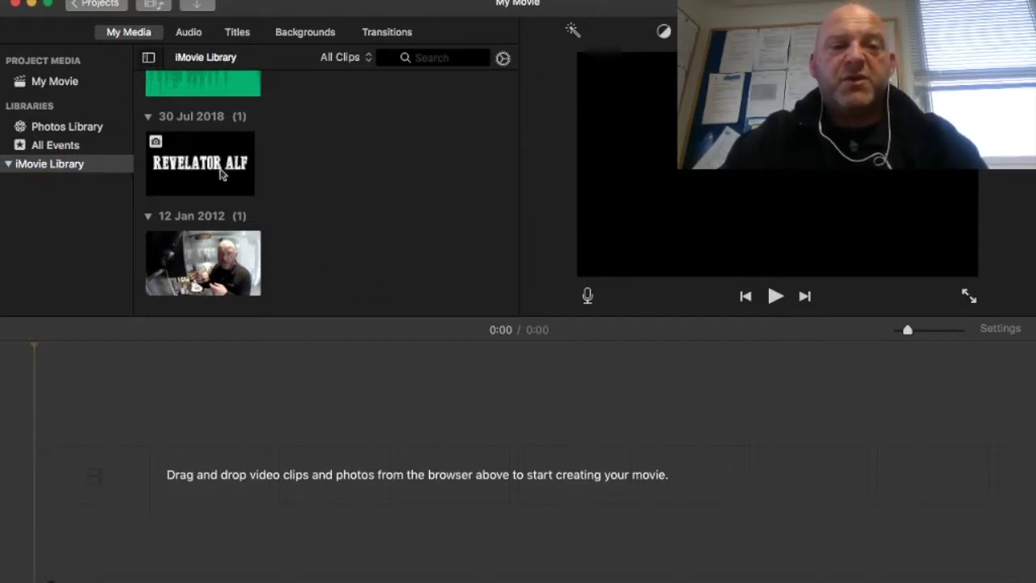
{"action": "left_click", "coordinate": [223, 174]}
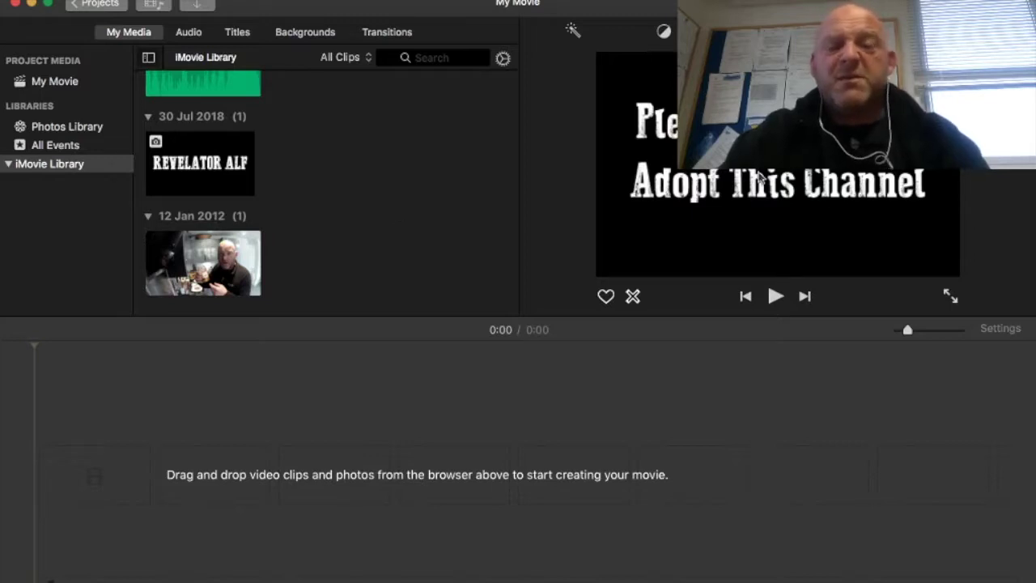
{"action": "left_click", "coordinate": [332, 361]}
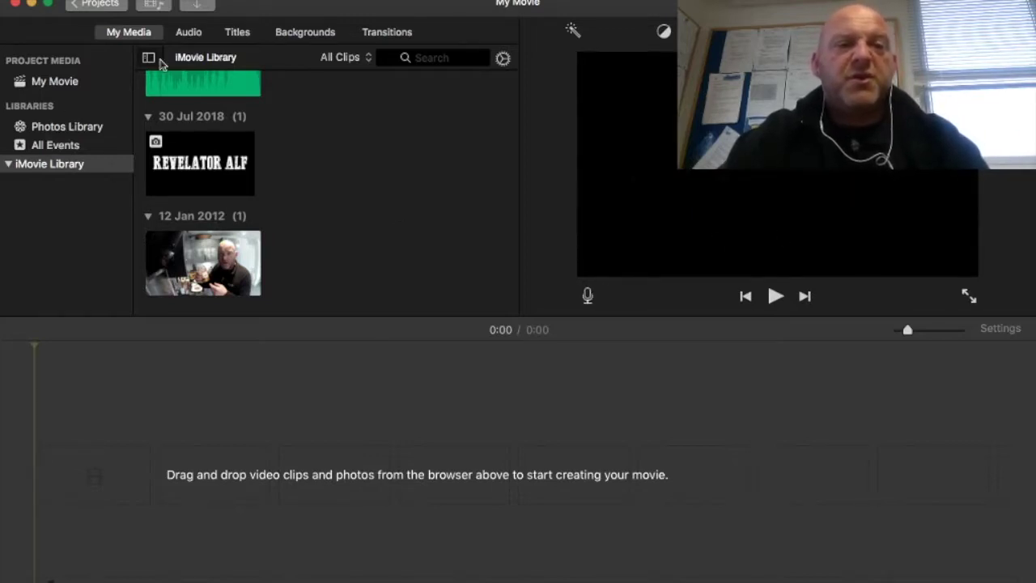
{"action": "left_click", "coordinate": [46, 574]}
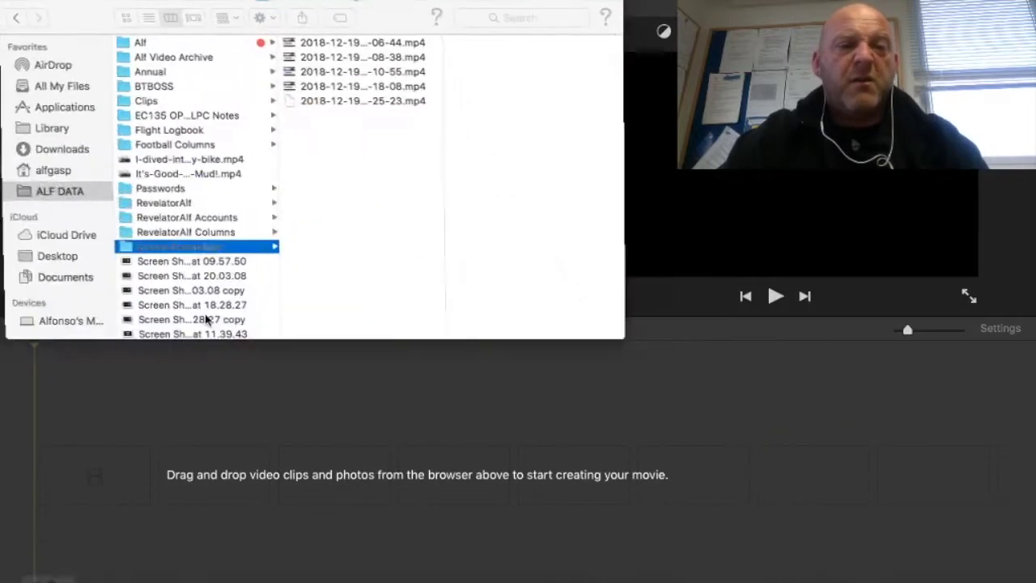
{"action": "left_click", "coordinate": [379, 45]}
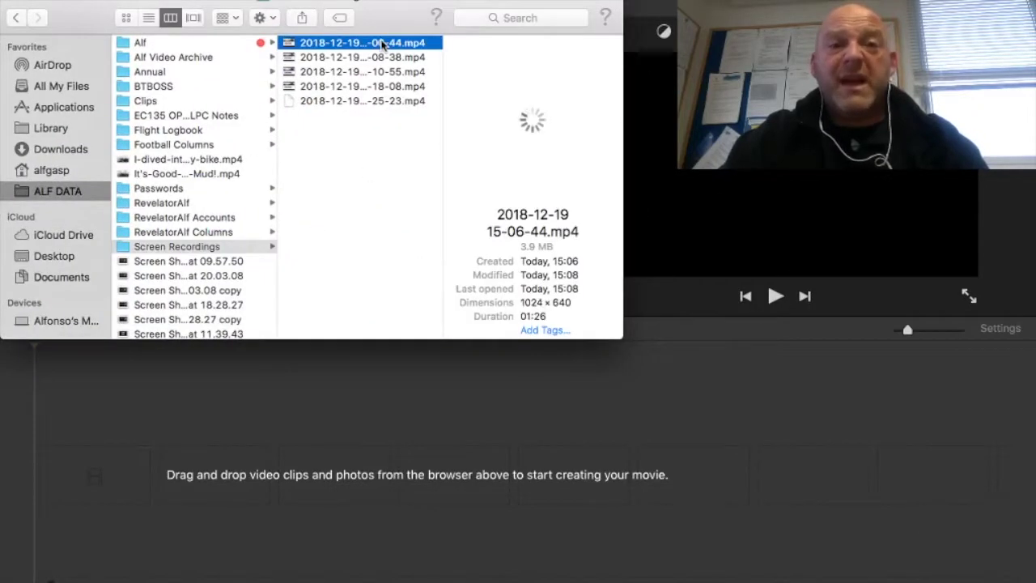
{"action": "left_click_drag", "start_coordinate": [396, 397], "coordinate": [401, 427]}
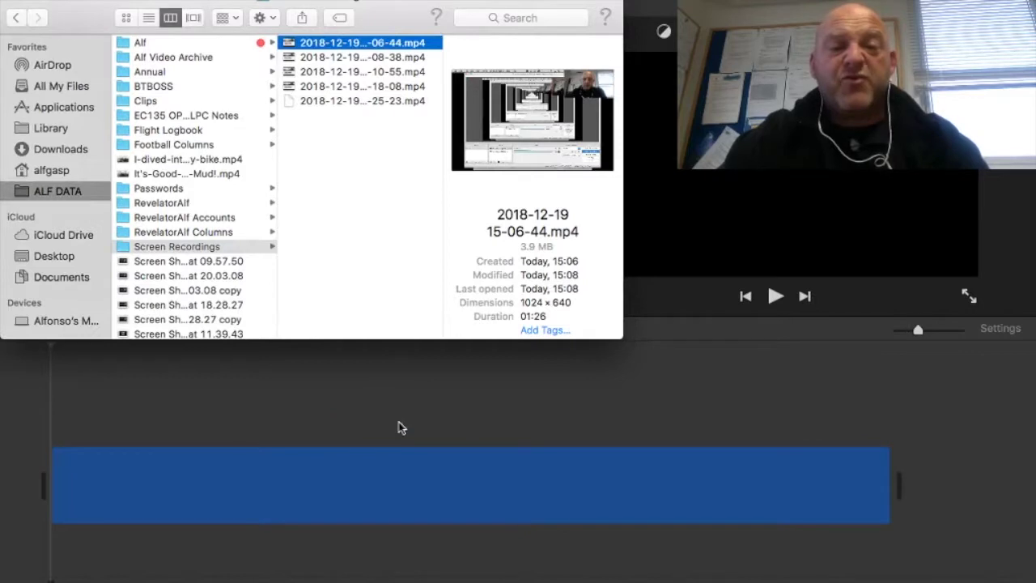
{"action": "left_click_drag", "start_coordinate": [565, 424], "coordinate": [562, 418]}
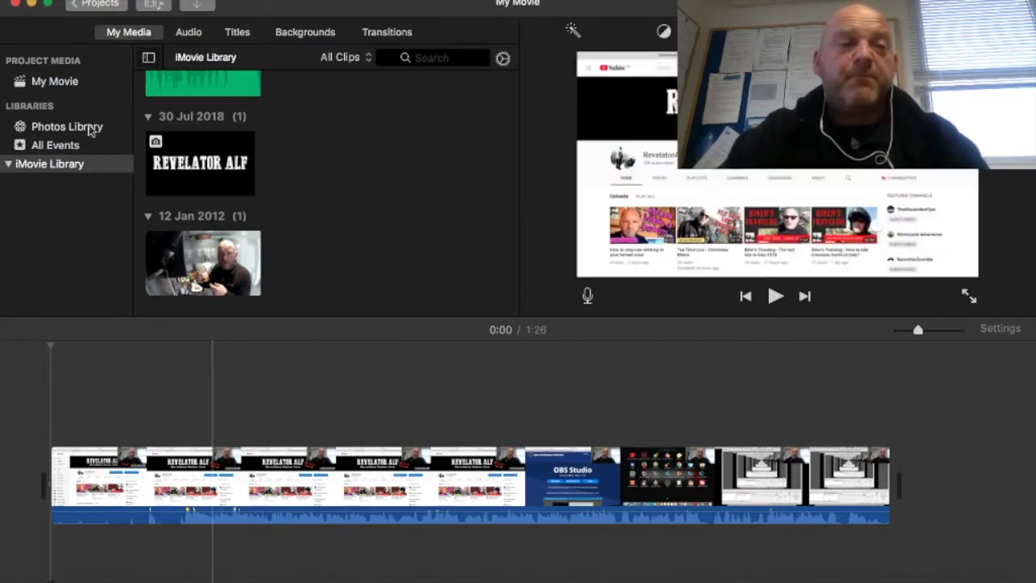
Step: Dismiss the unfinished-tasks alert and minimize iMovie
{"action": "left_click", "coordinate": [15, 5]}
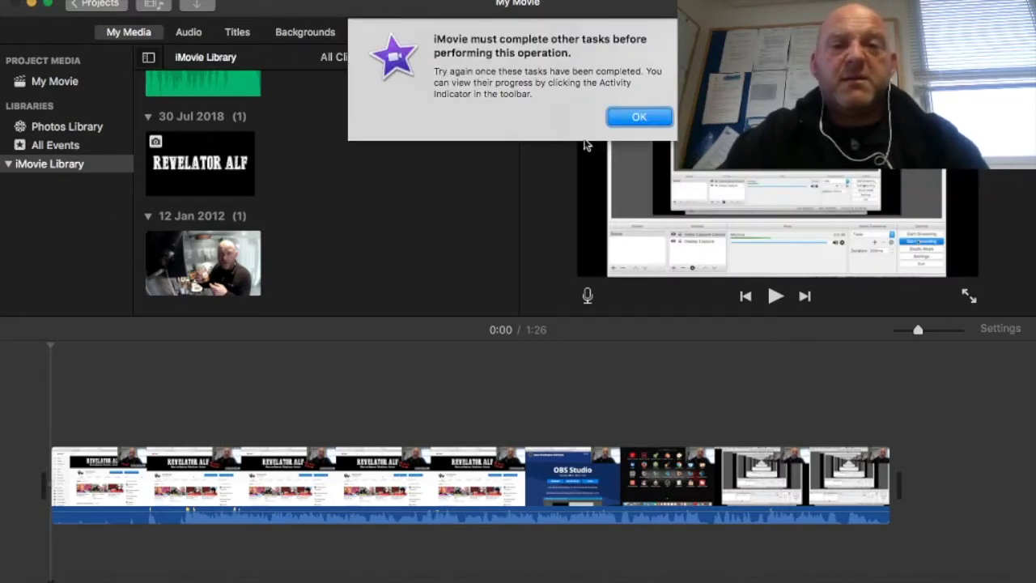
{"action": "left_click", "coordinate": [662, 115]}
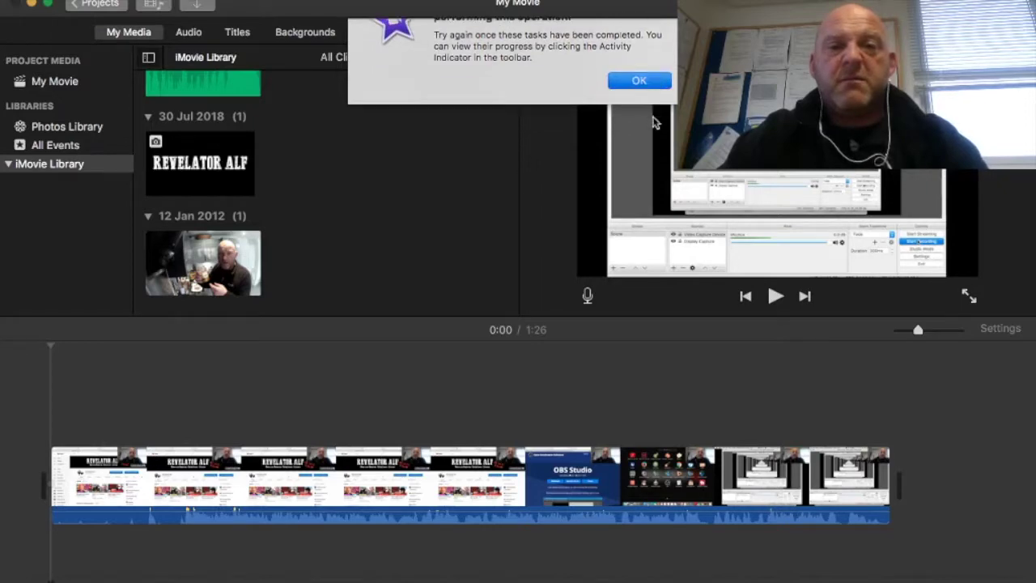
{"action": "left_click", "coordinate": [30, 5]}
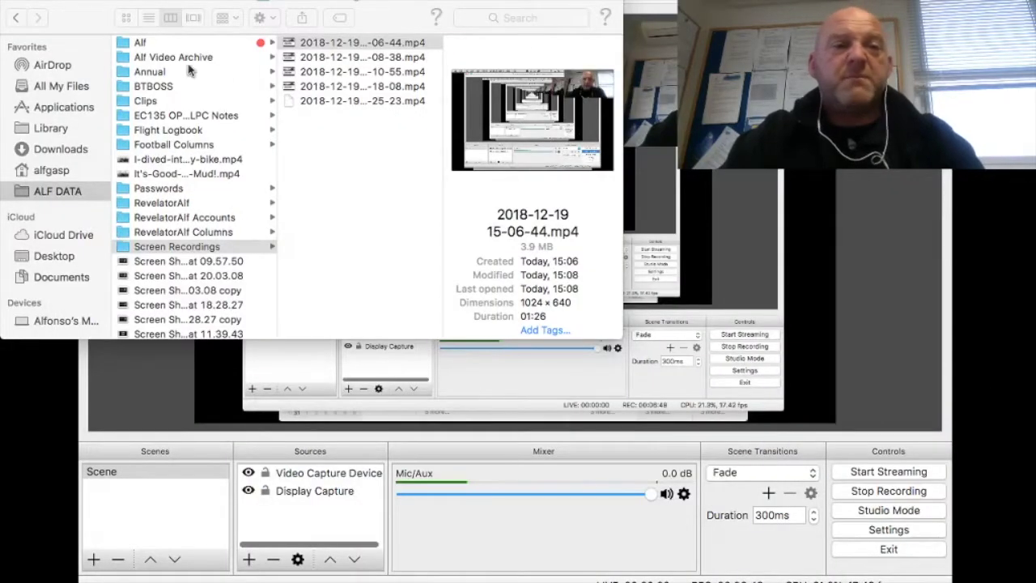
Step: Close the leftover Finder window to reveal the OBS main window
{"action": "left_click", "coordinate": [10, 4]}
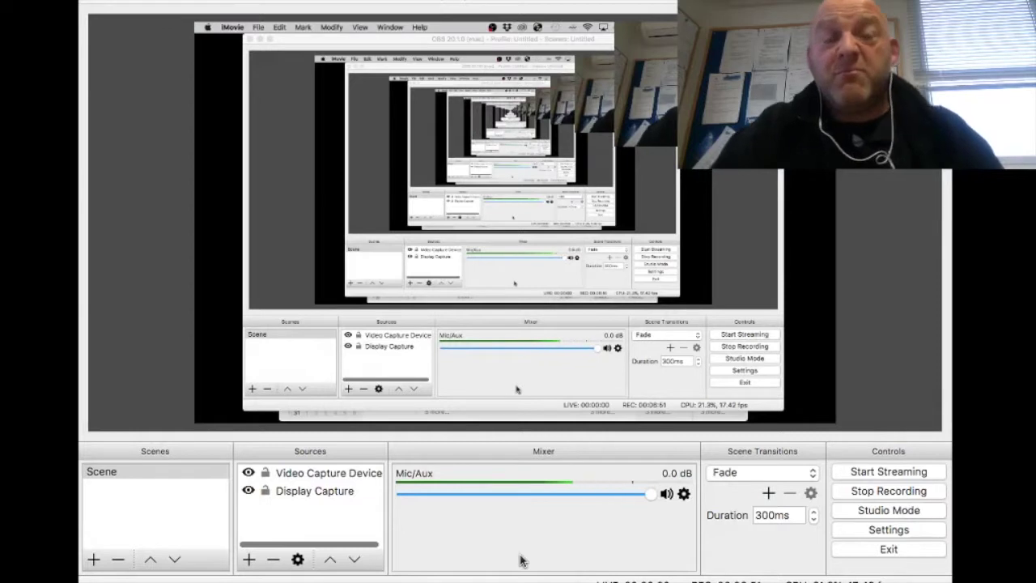